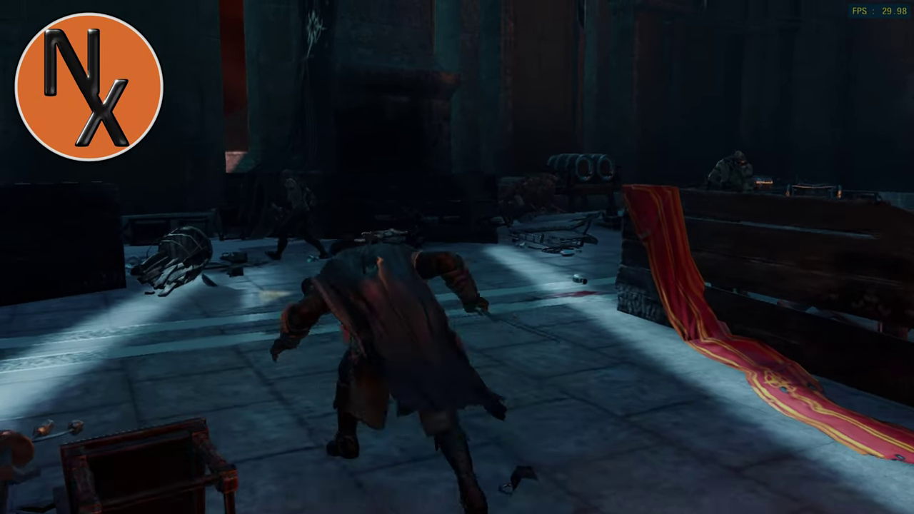
key(w)
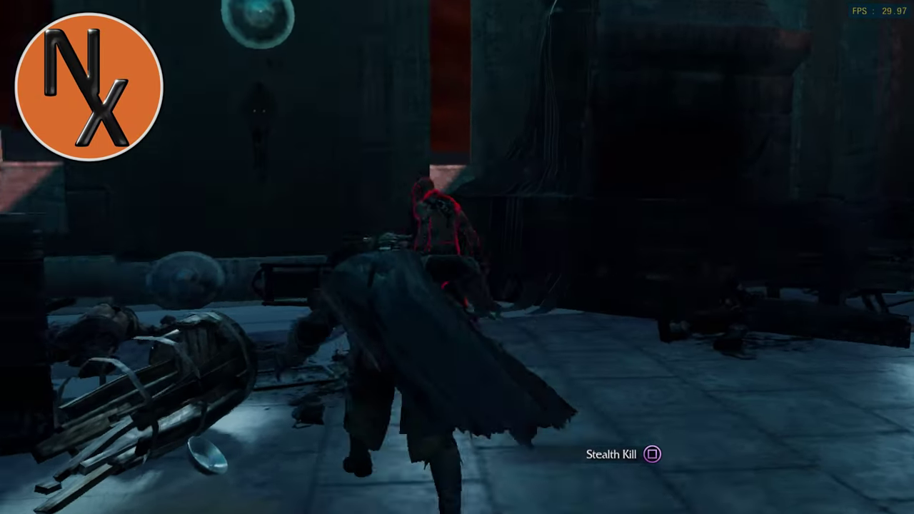
key(z)
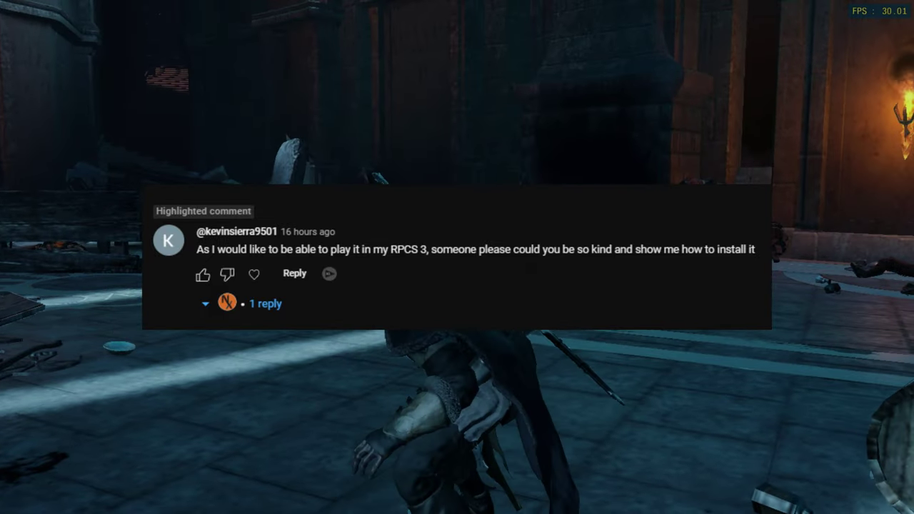
key(w)
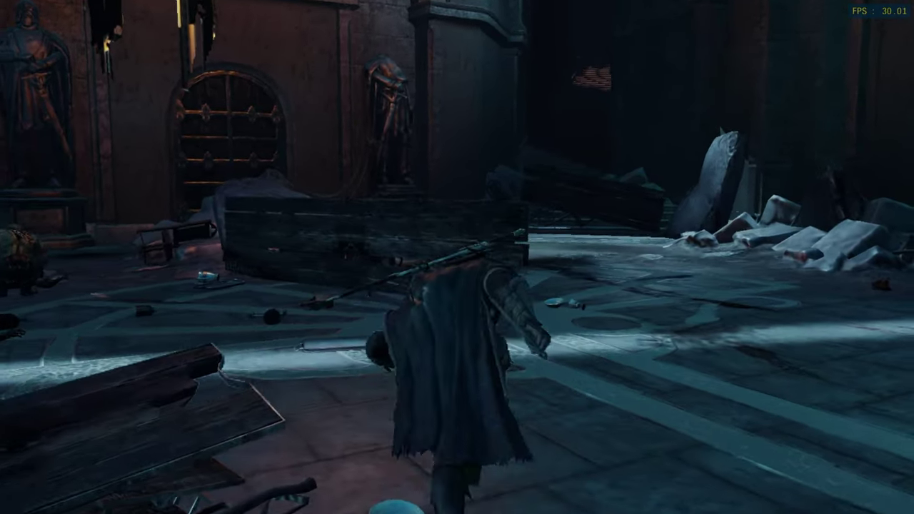
key(a)
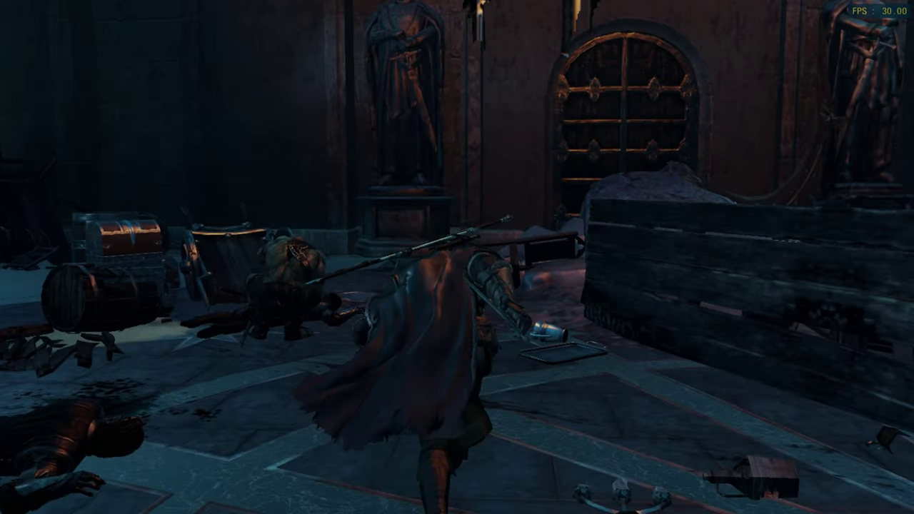
key(e)
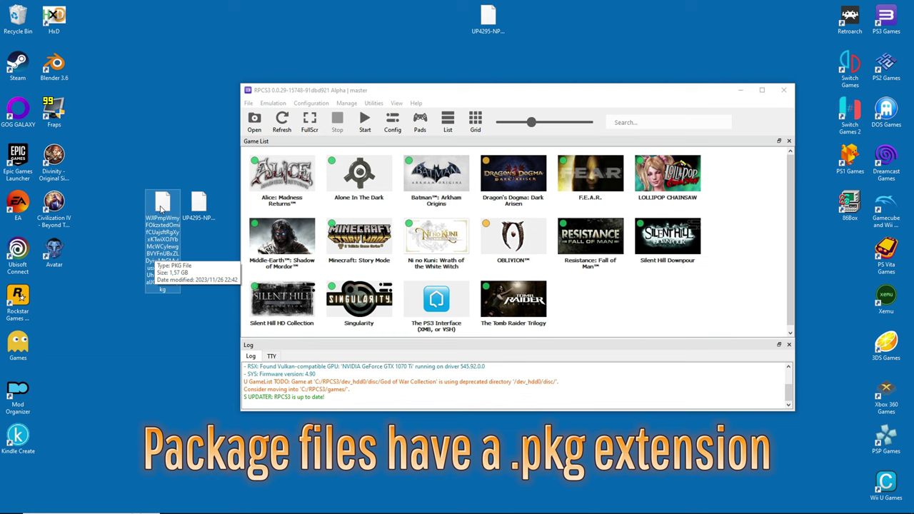
- Install the AMY version 01.00 game package from the desktop without adding any shortcuts
drag(160, 207, 597, 303)
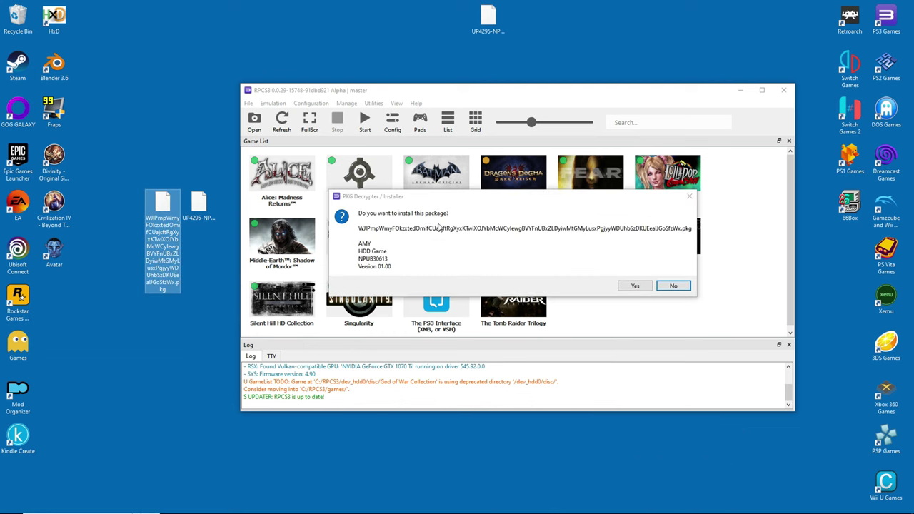
click(634, 286)
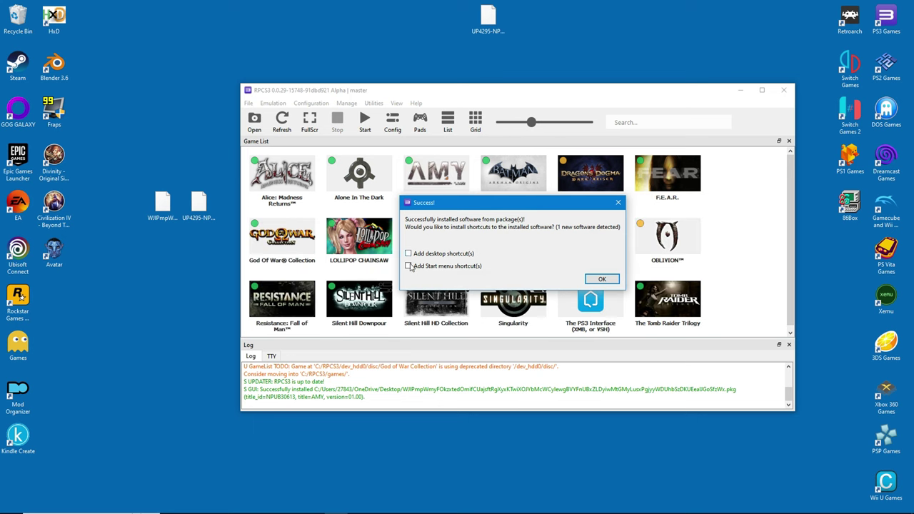
click(599, 280)
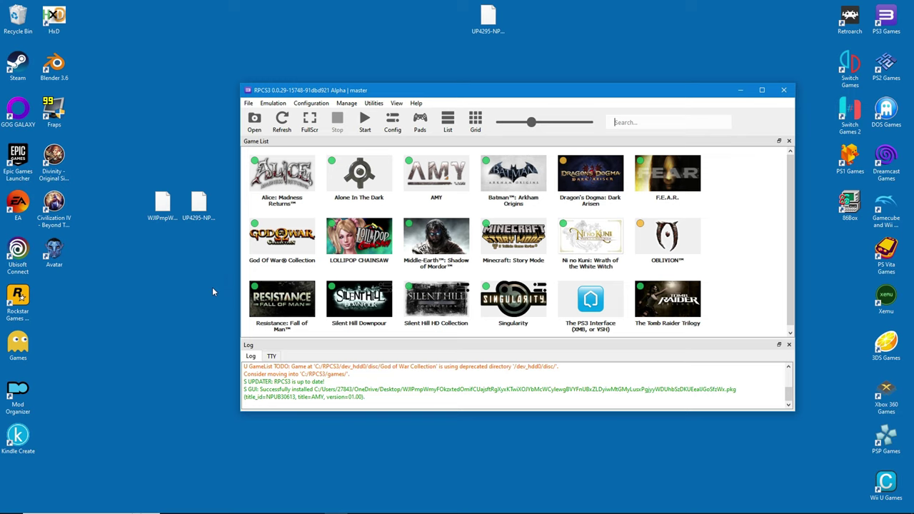
- Add the UP4295-NPUB30613_00-HDDBOOTAMY000001.rap file from the desktop to RPCS3 and select AMY in the game list
click(198, 211)
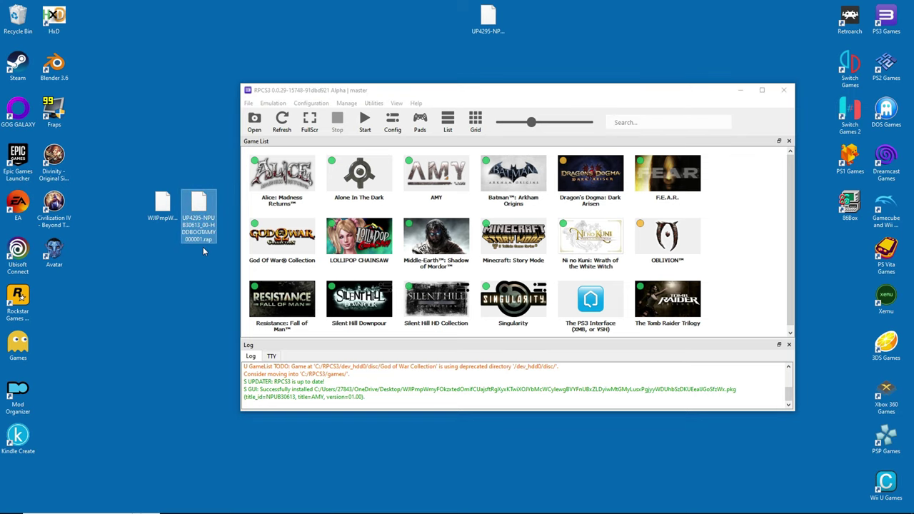
drag(198, 205, 728, 287)
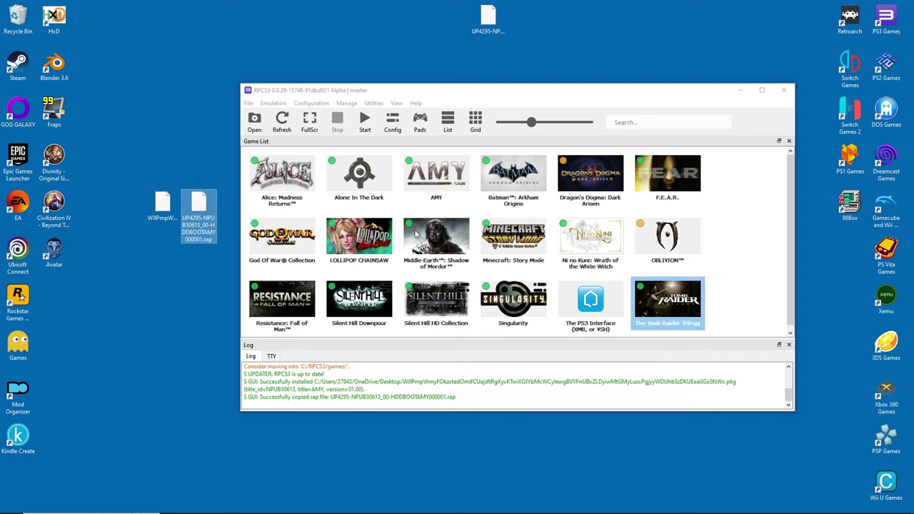
click(436, 178)
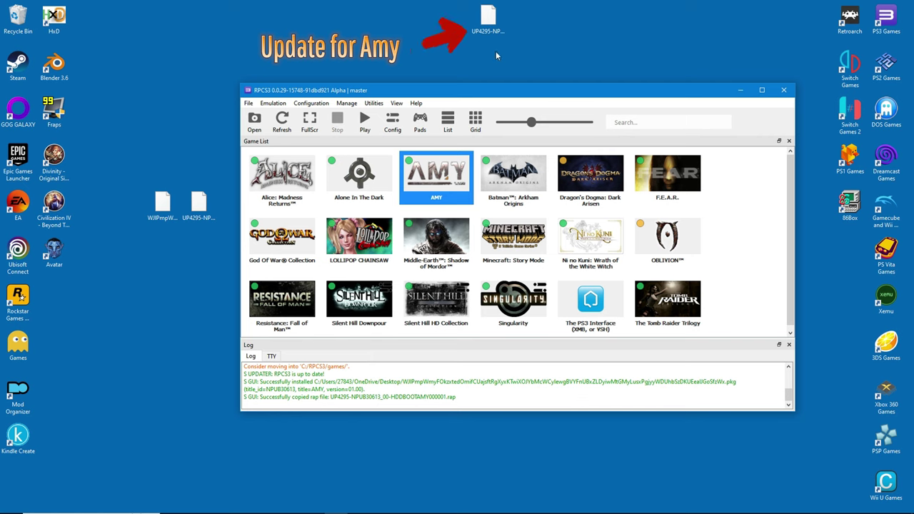
- Install the AMY version 01.01 update package from the desktop
click(487, 21)
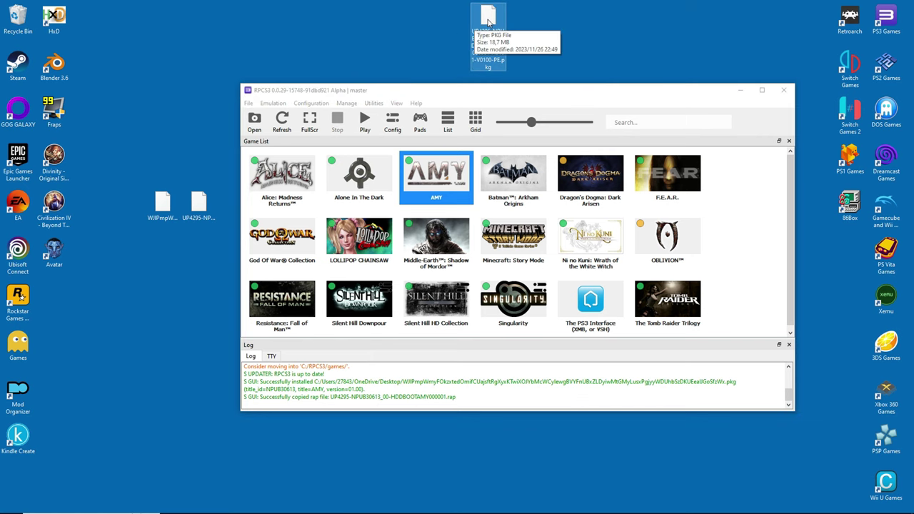
drag(488, 21, 746, 242)
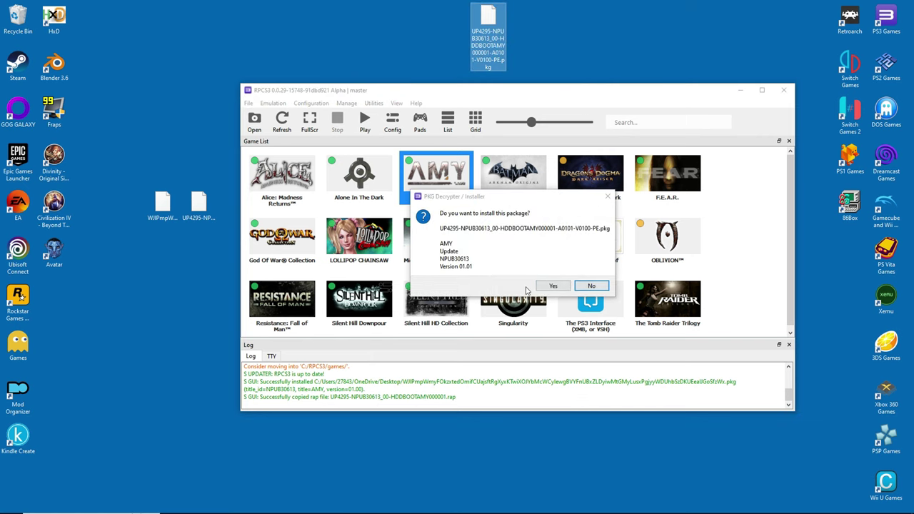
click(550, 286)
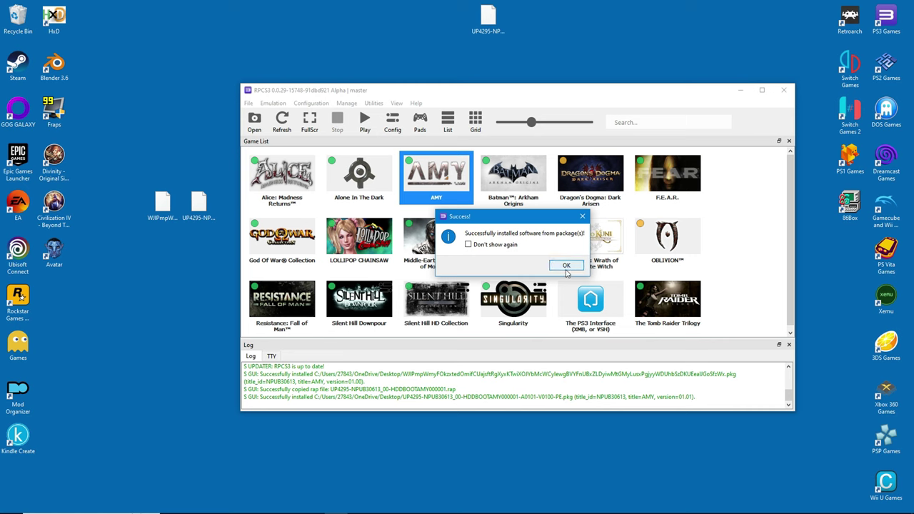
click(564, 265)
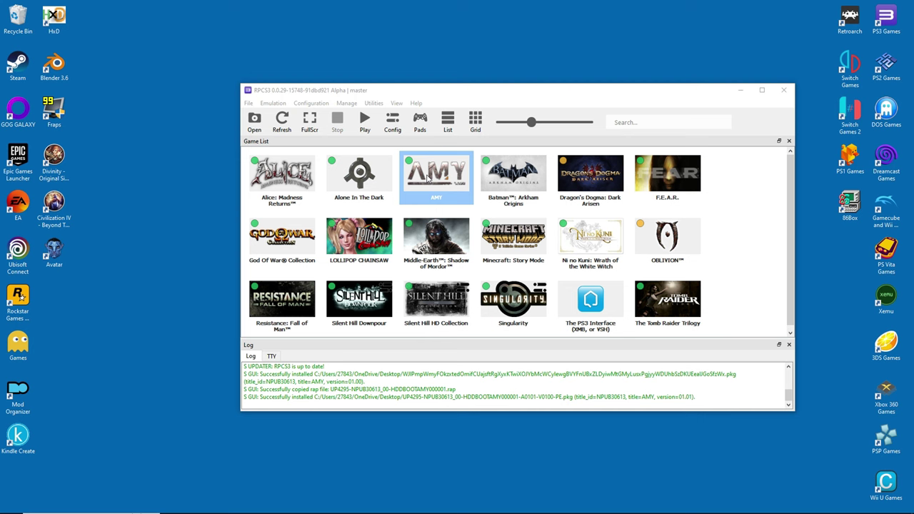
- Permanently remove the HDD game AMY together with its caches and custom configs
right_click(428, 180)
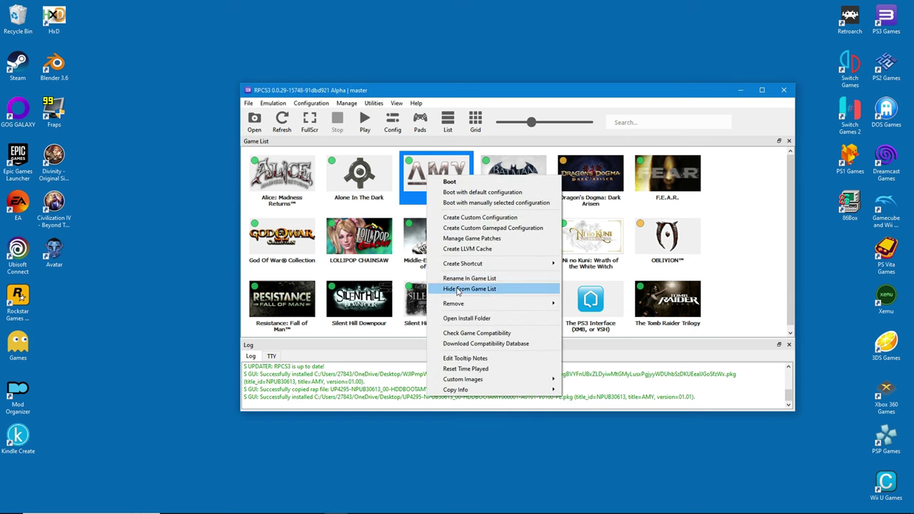
mouse_move(458, 306)
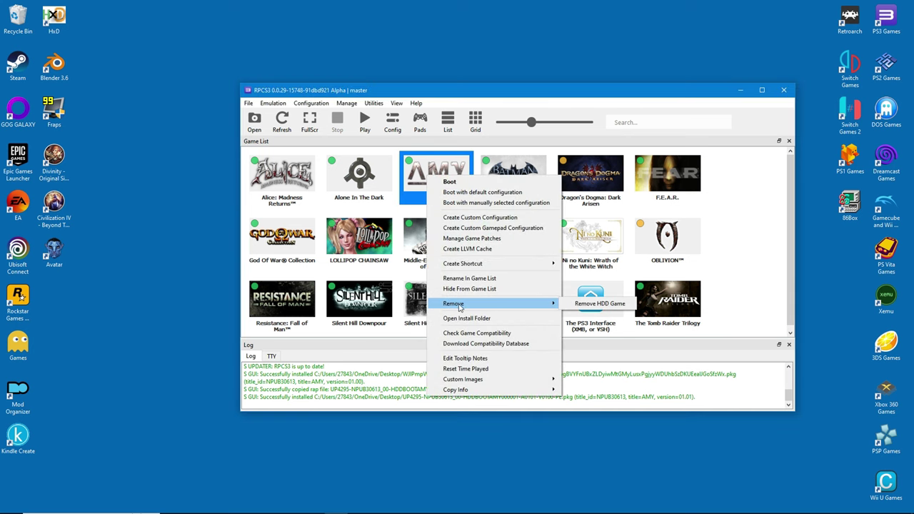
click(589, 304)
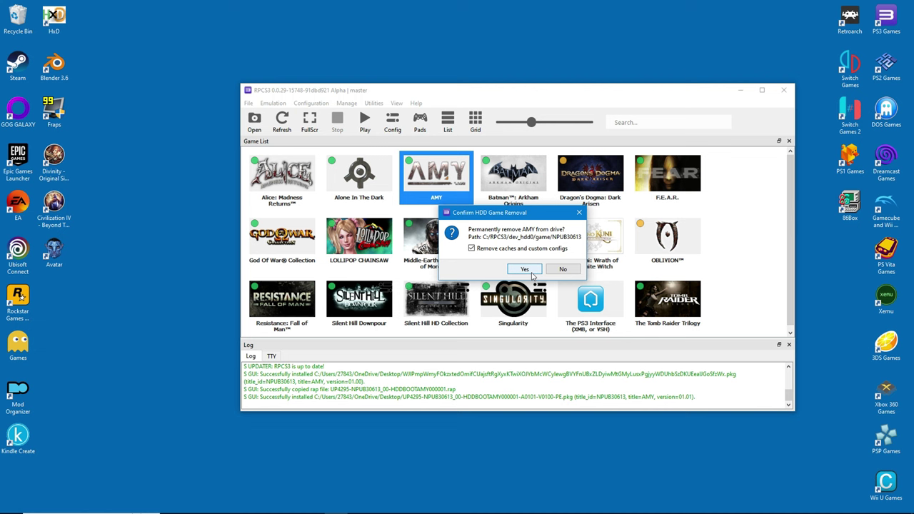
click(525, 269)
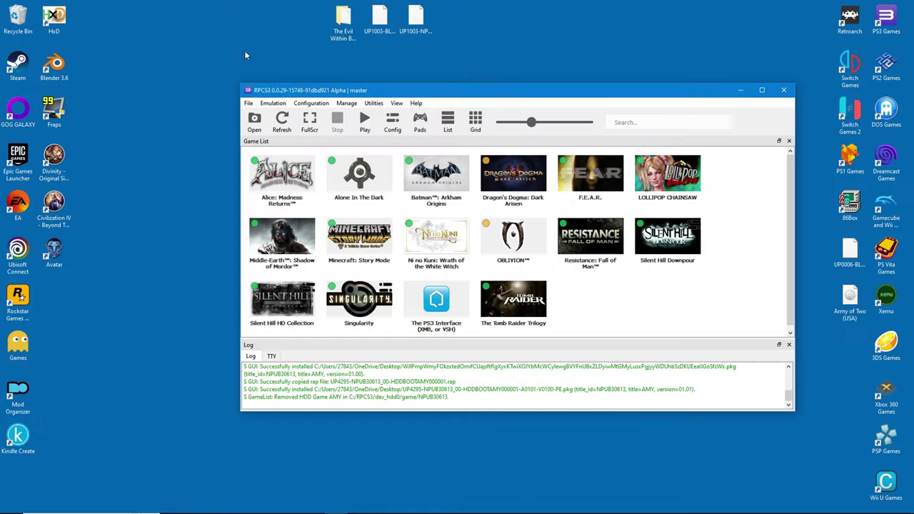
- Check the contents of The Evil Within folder on the desktop, and open dev_hdd0\disc inside the RPCS3 installation folder
double_click(340, 22)
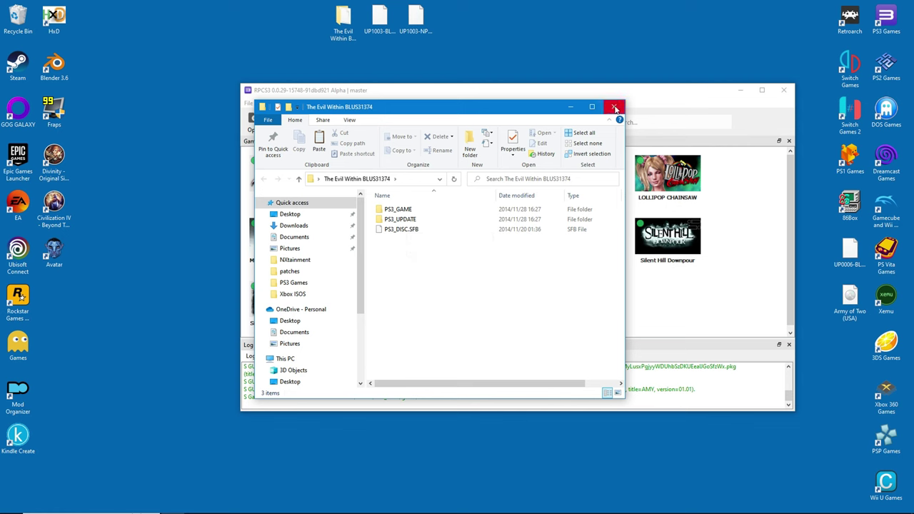
click(614, 107)
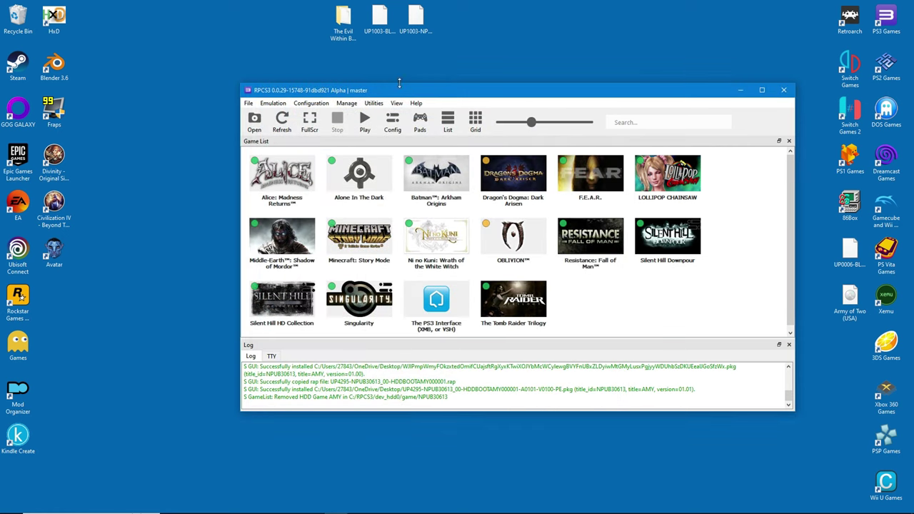
right_click(883, 24)
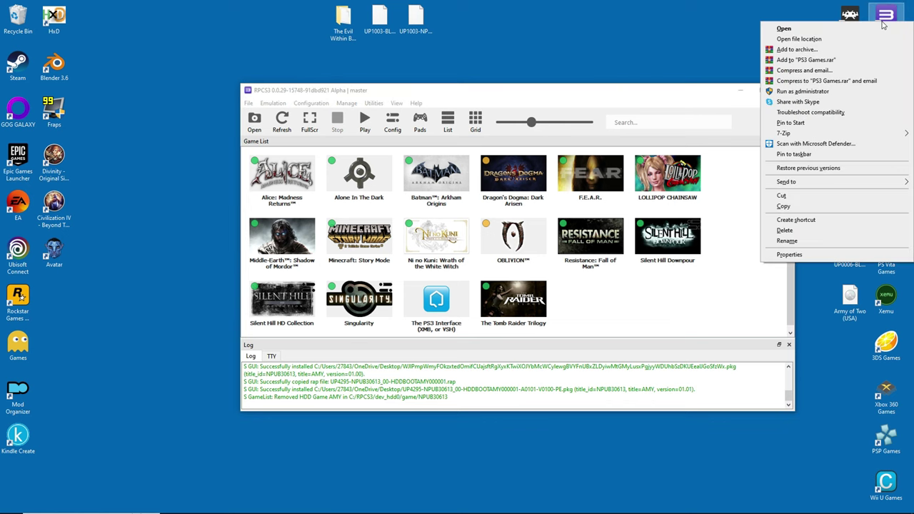
click(792, 40)
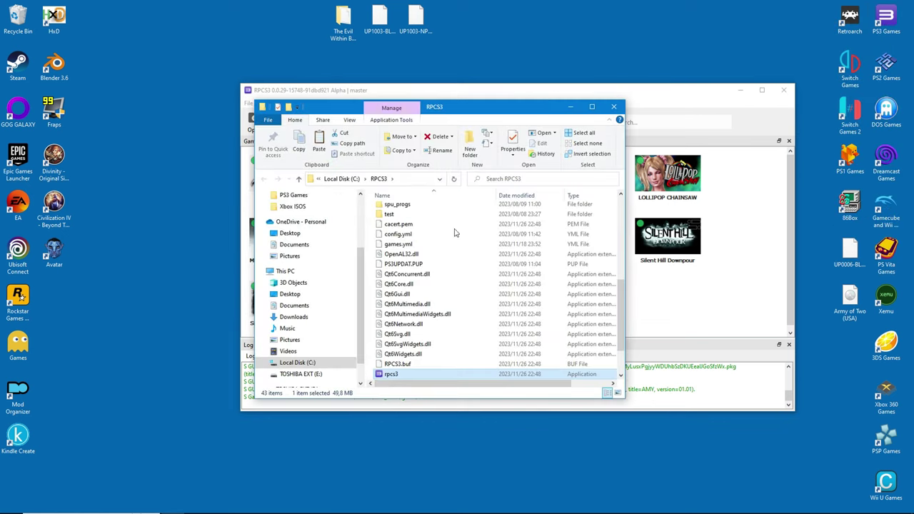
scroll(466, 323, up, 7)
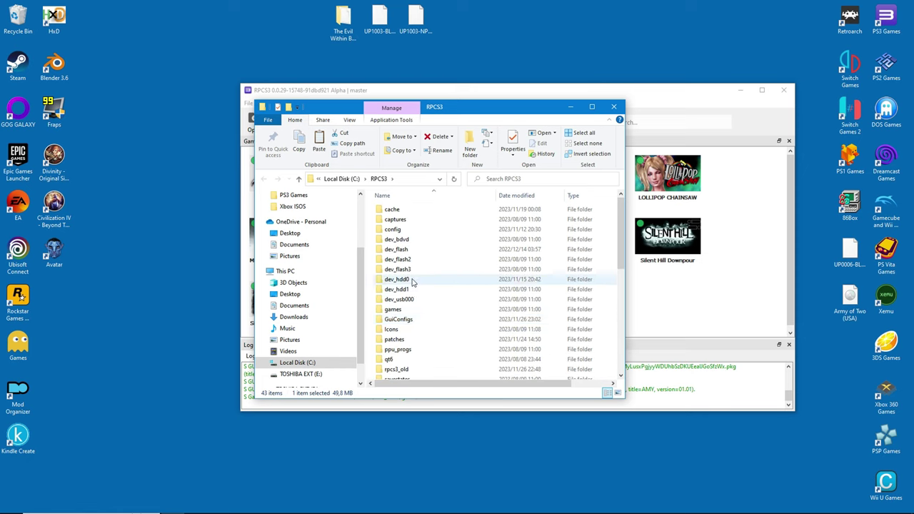
double_click(424, 280)
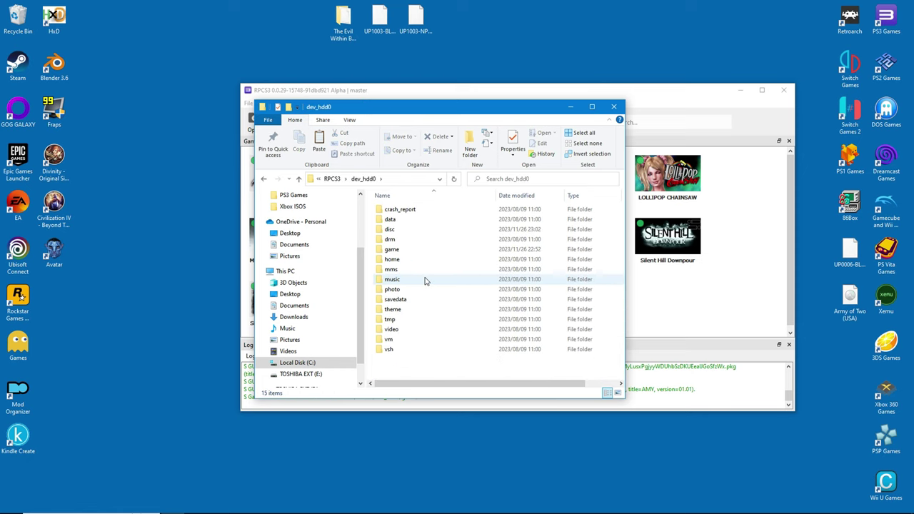
click(391, 232)
double_click(392, 232)
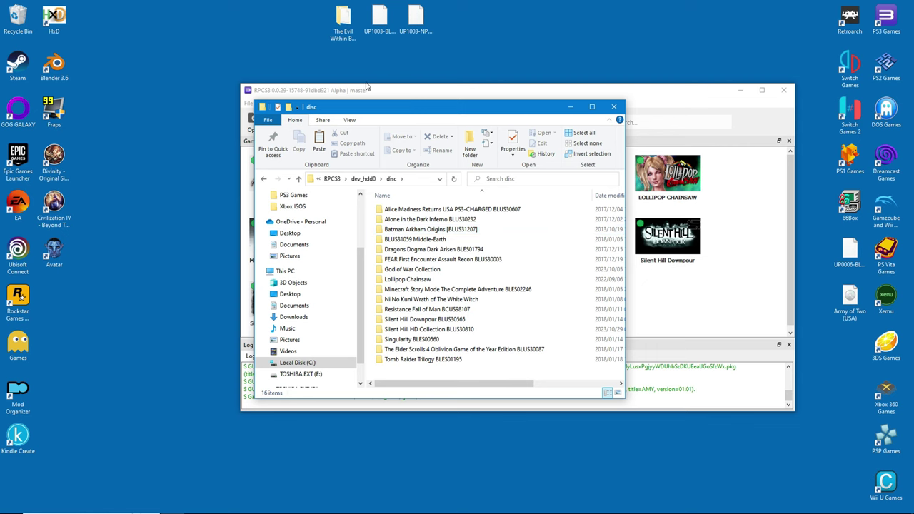
- Move The Evil Within game folder from the desktop into the disc folder and refresh the RPCS3 game list
drag(369, 281, 397, 371)
click(613, 107)
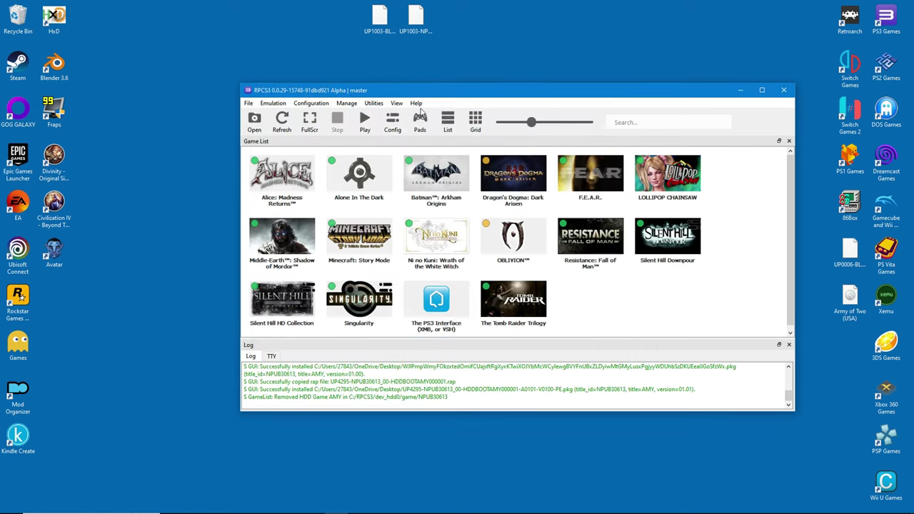
click(280, 122)
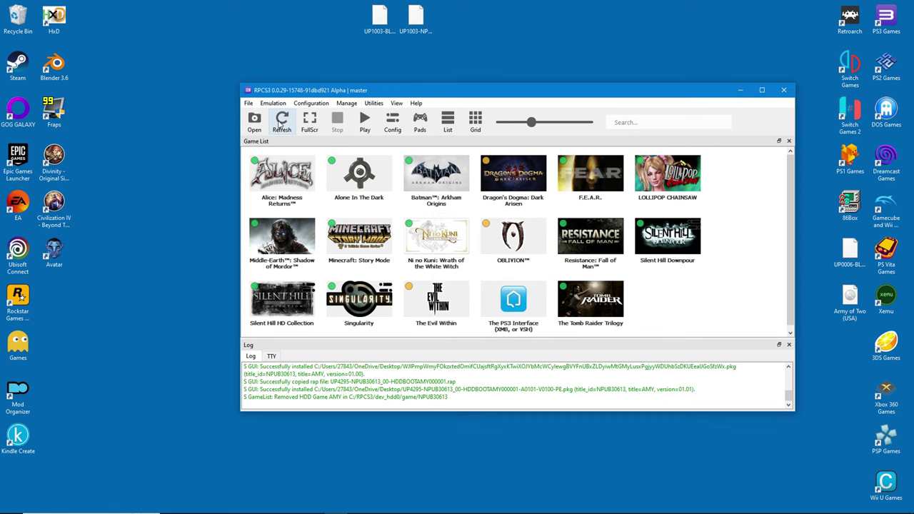
click(425, 332)
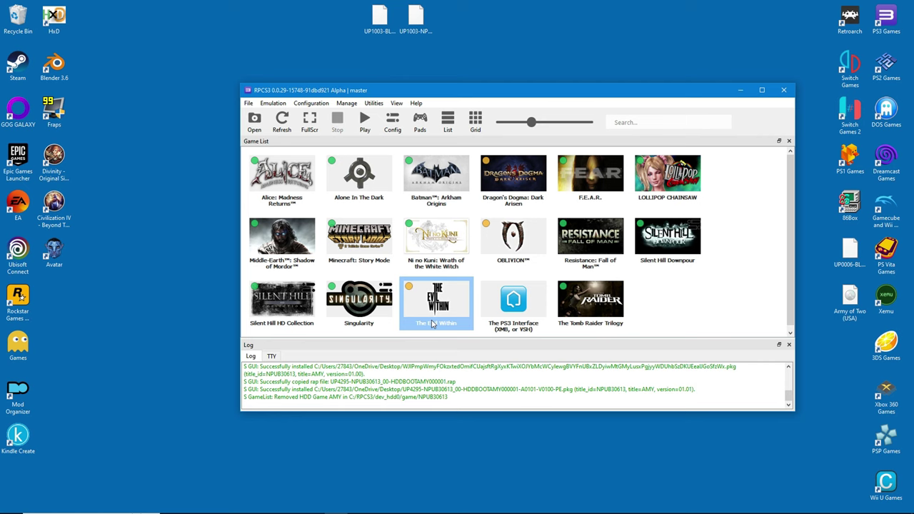
- Install The Evil Within version 01.04 update package from the desktop
click(379, 16)
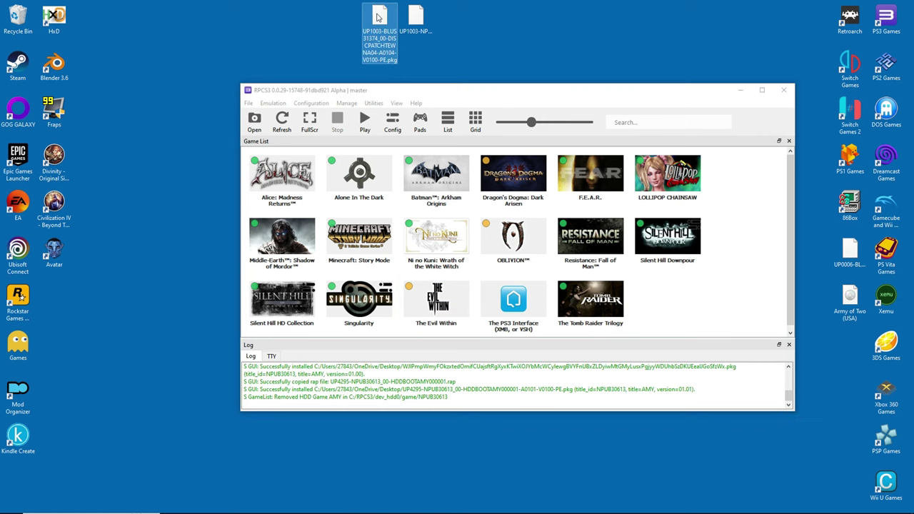
drag(379, 16, 687, 291)
click(550, 287)
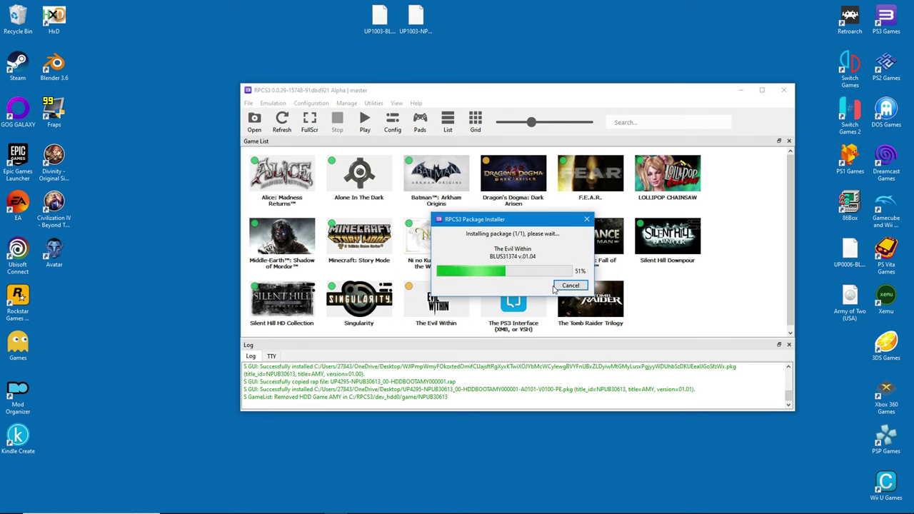
click(600, 284)
- Install The Evil Within DLC package, the UP1003-NPUB31392 file on the desktop
click(416, 16)
drag(416, 16, 491, 267)
click(564, 290)
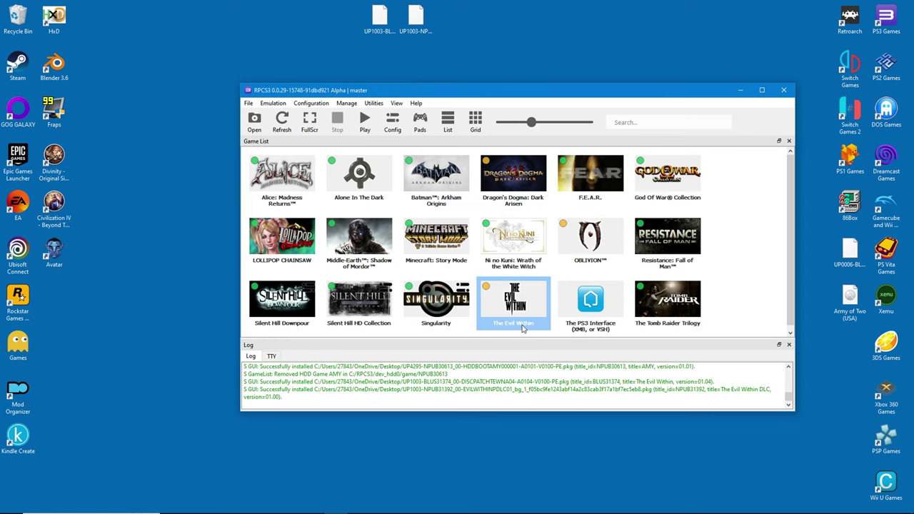
- Try to remove The Evil Within with the Remove Disc Game option
click(515, 304)
right_click(516, 296)
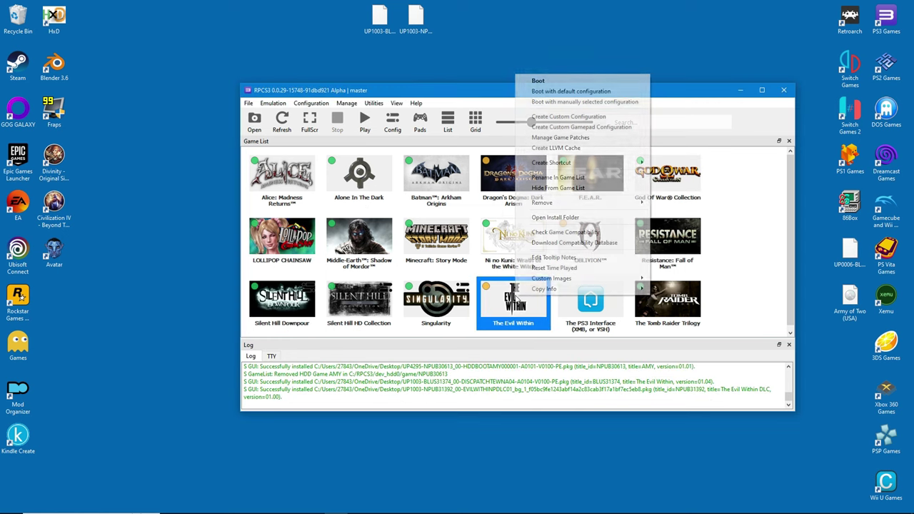
mouse_move(555, 203)
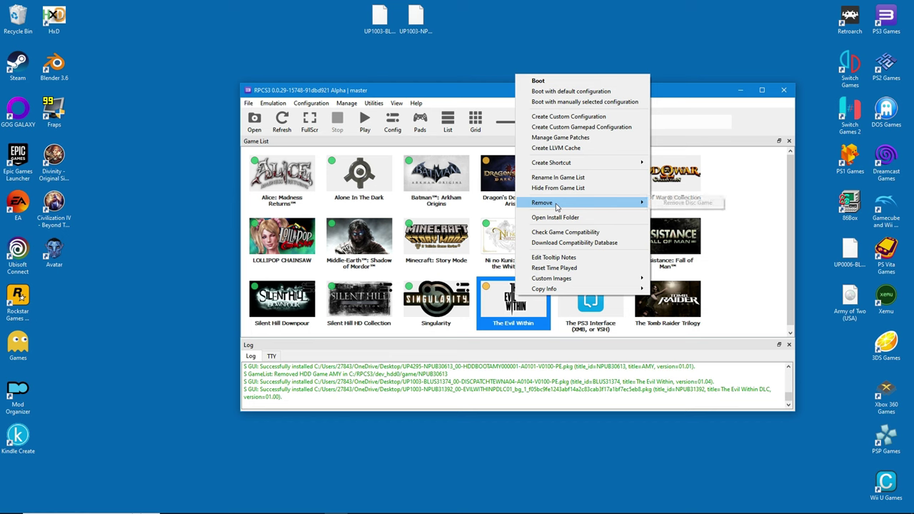
click(678, 203)
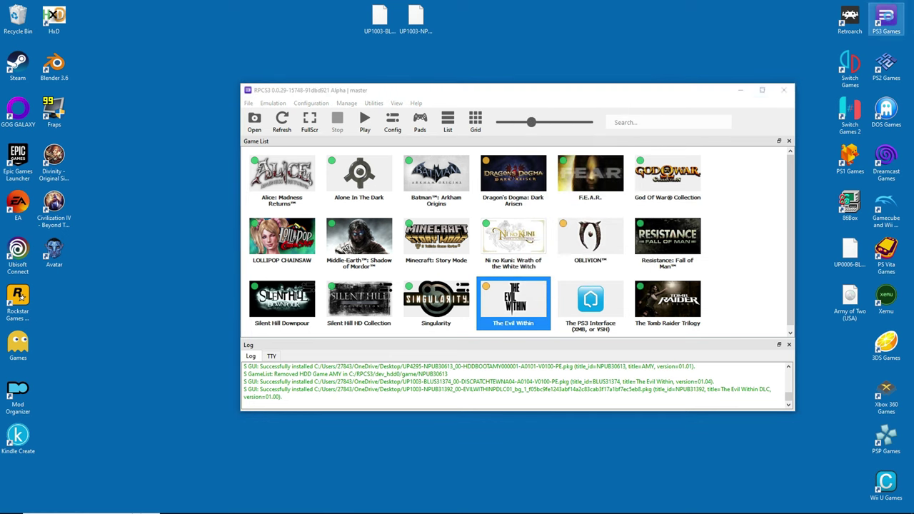
- Delete The Evil Within BLUS31374 folder from the RPCS3 dev_hdd0 disc folder and refresh the RPCS3 game list
right_click(885, 19)
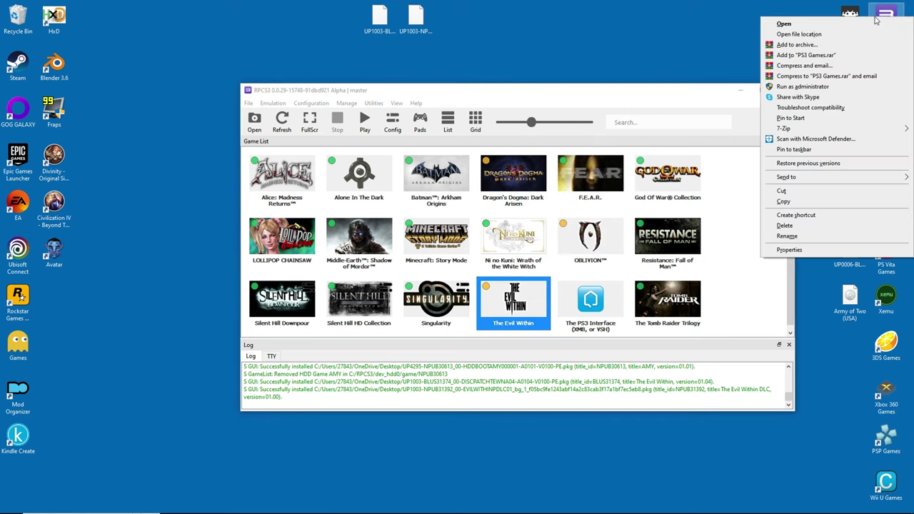
click(796, 35)
scroll(411, 282, up, 5)
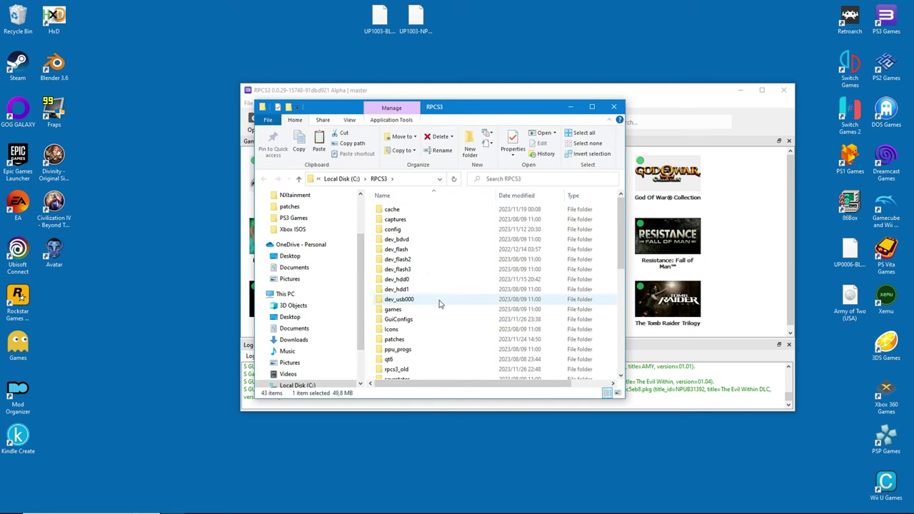
double_click(411, 282)
double_click(397, 232)
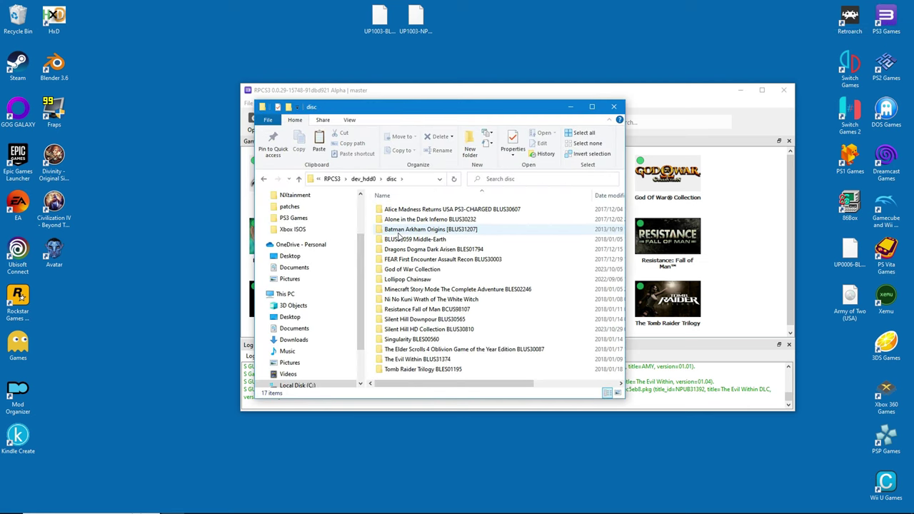
click(418, 360)
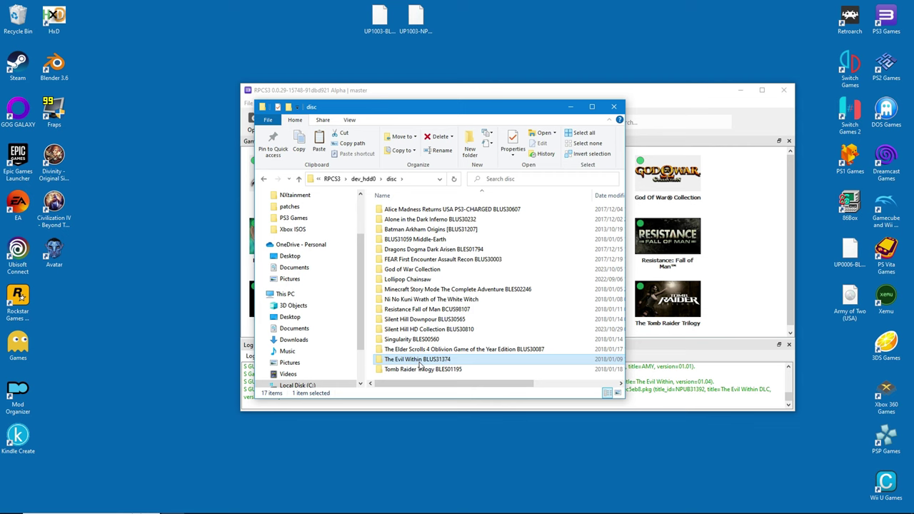
key(Delete)
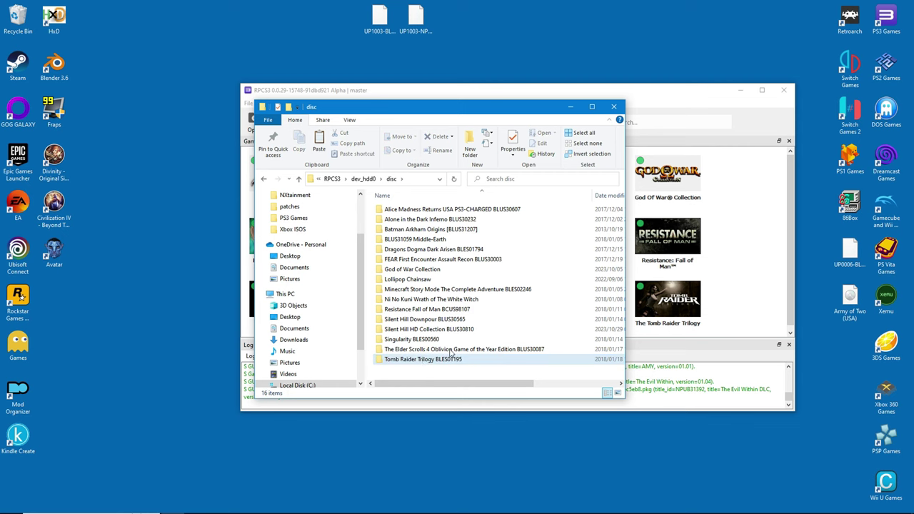
click(614, 107)
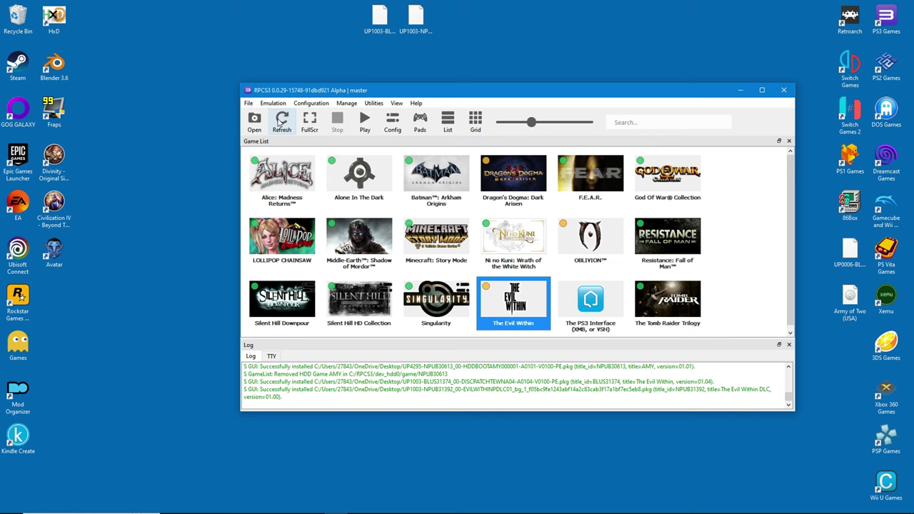
click(280, 121)
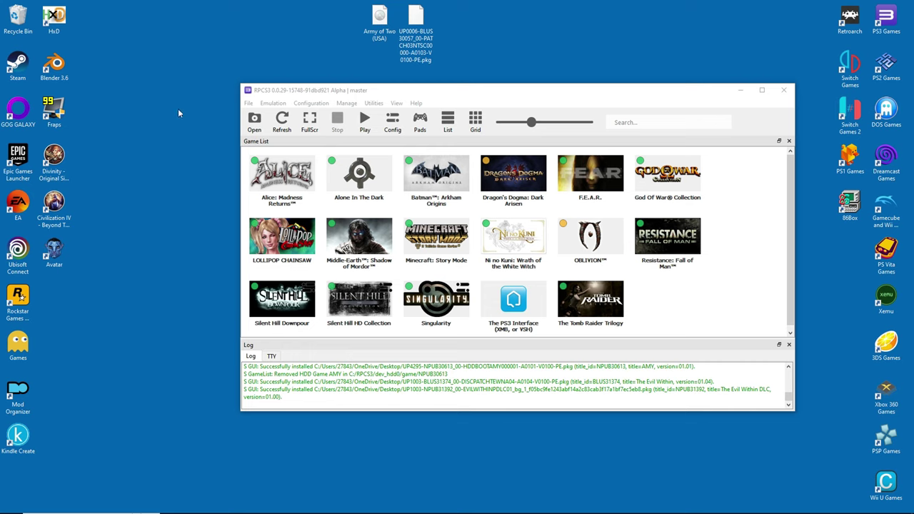
- Mount the Army of Two (USA) disc image and create a desktop folder named Army of Two
double_click(379, 20)
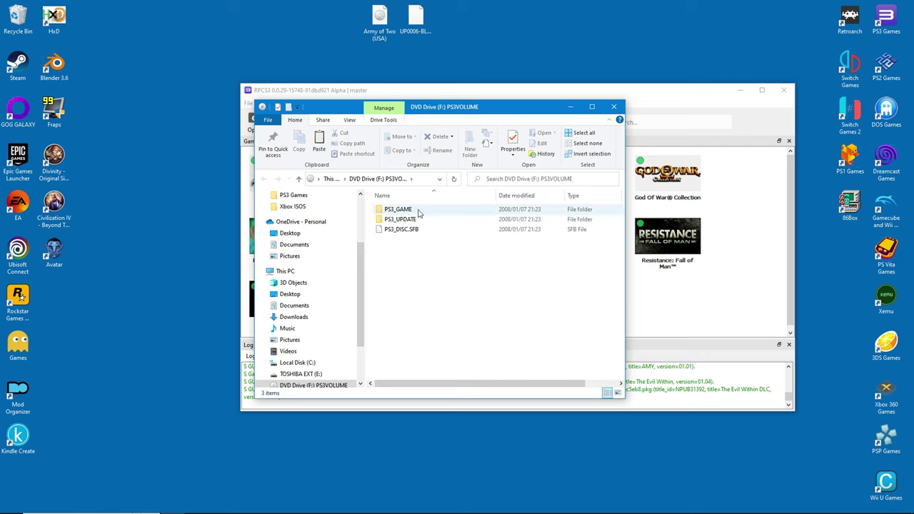
right_click(257, 17)
mouse_move(303, 104)
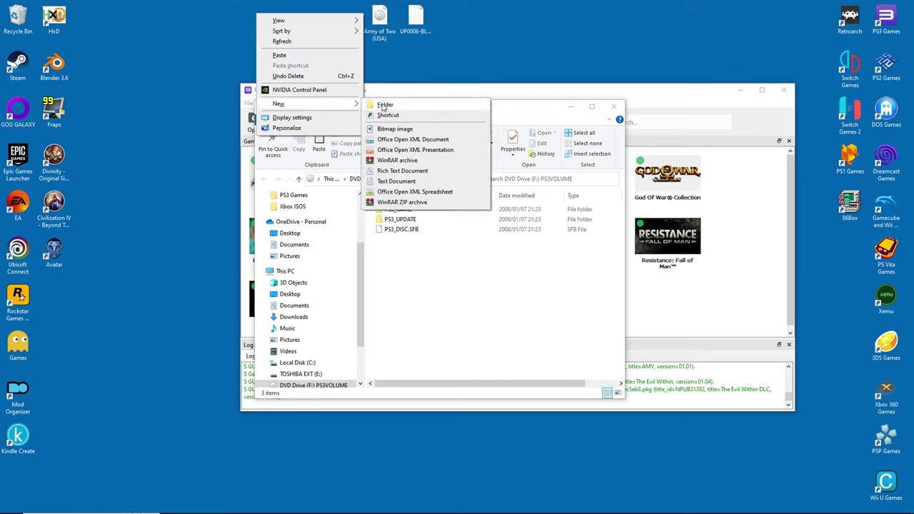
click(384, 107)
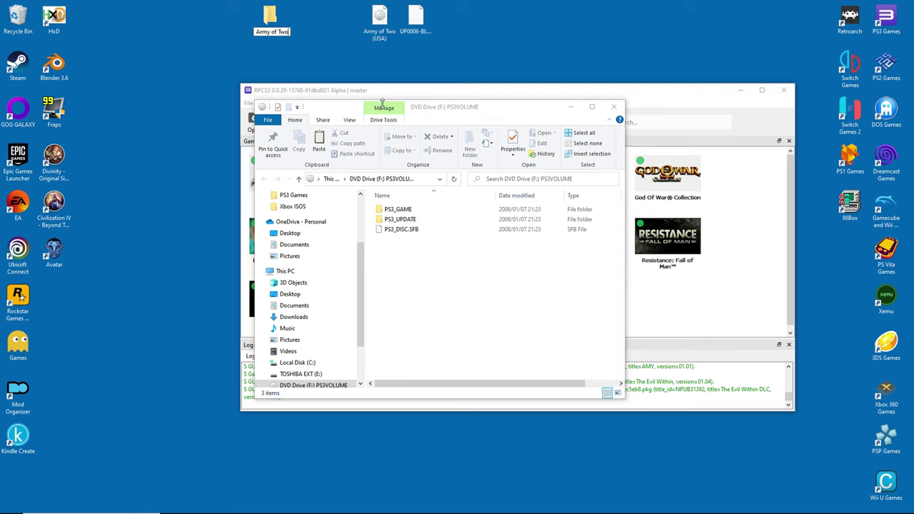
key(Return)
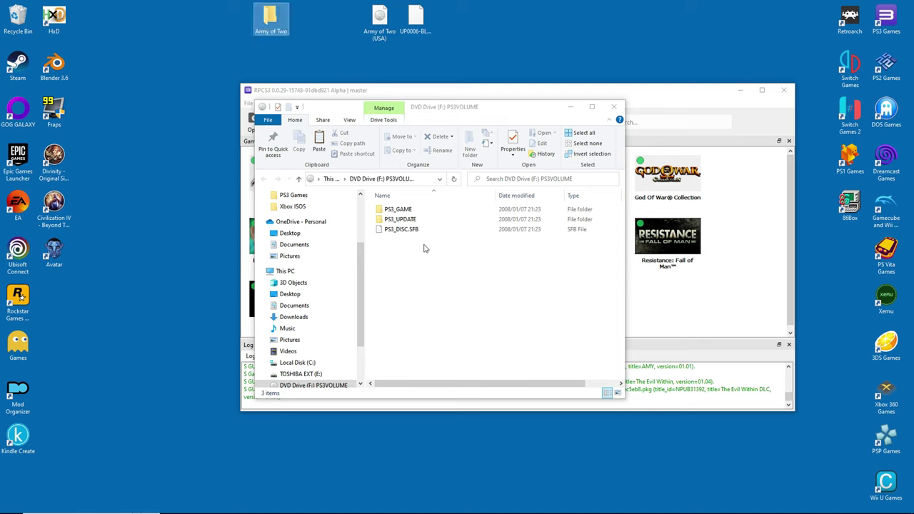
- Copy PS3_GAME, PS3_UPDATE and PS3_DISC.SFB from the mounted disc into the Army of Two desktop folder
click(397, 210)
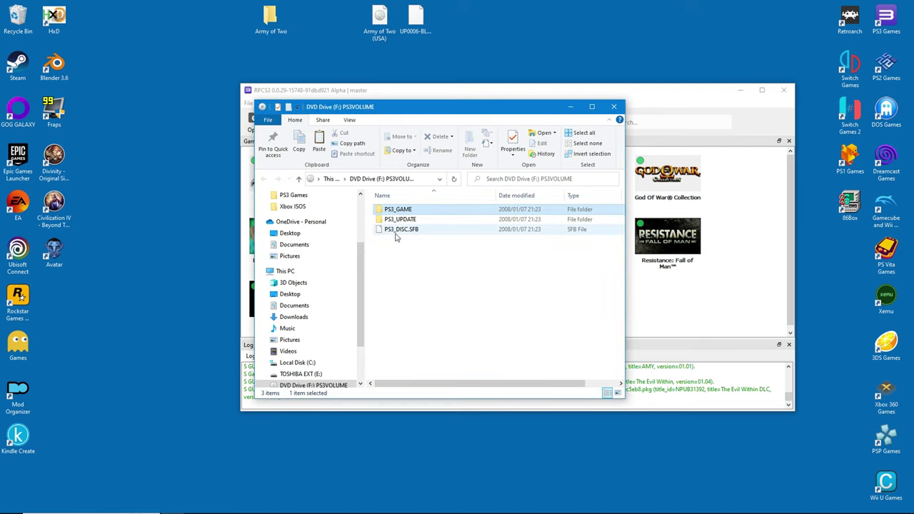
shift+click(397, 230)
drag(400, 230, 271, 31)
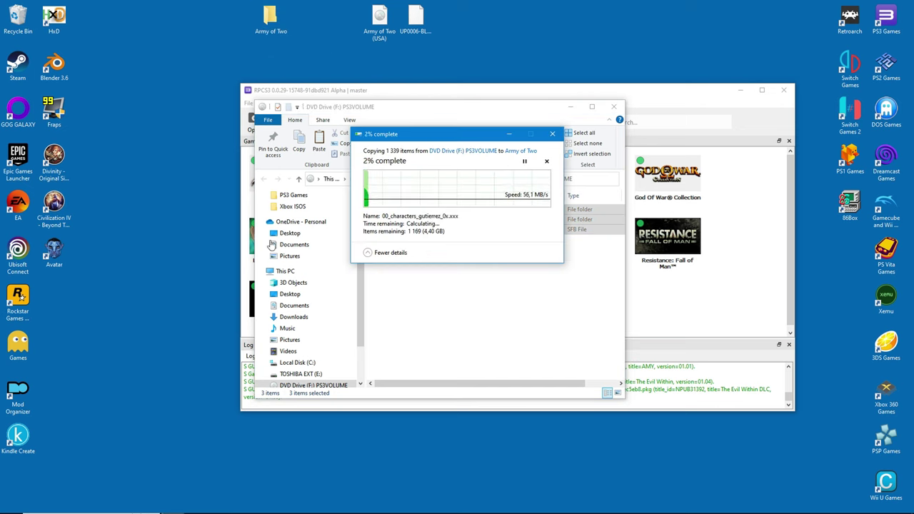
click(250, 263)
- Move the Army of Two folder from the desktop into the RPCS3 dev_hdd0 disc folder and refresh the game list
right_click(885, 20)
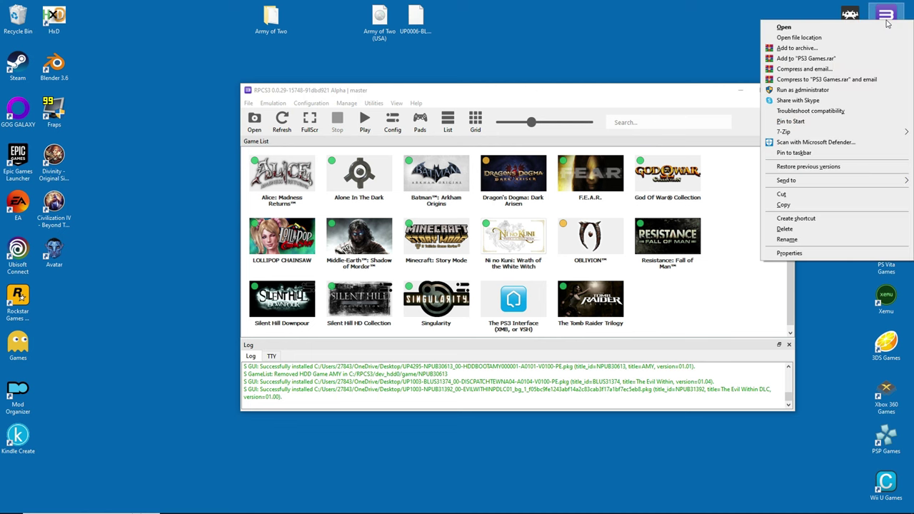
click(807, 38)
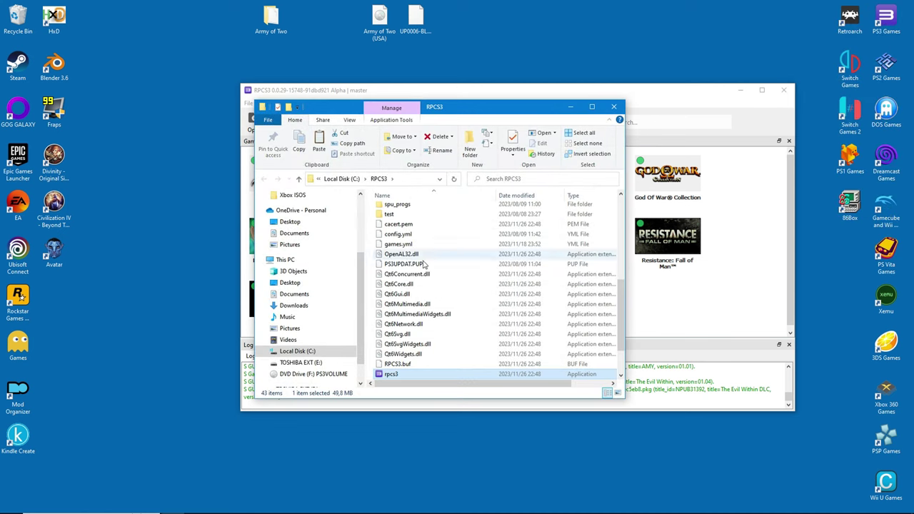
scroll(423, 264, up, 5)
scroll(423, 263, up, 2)
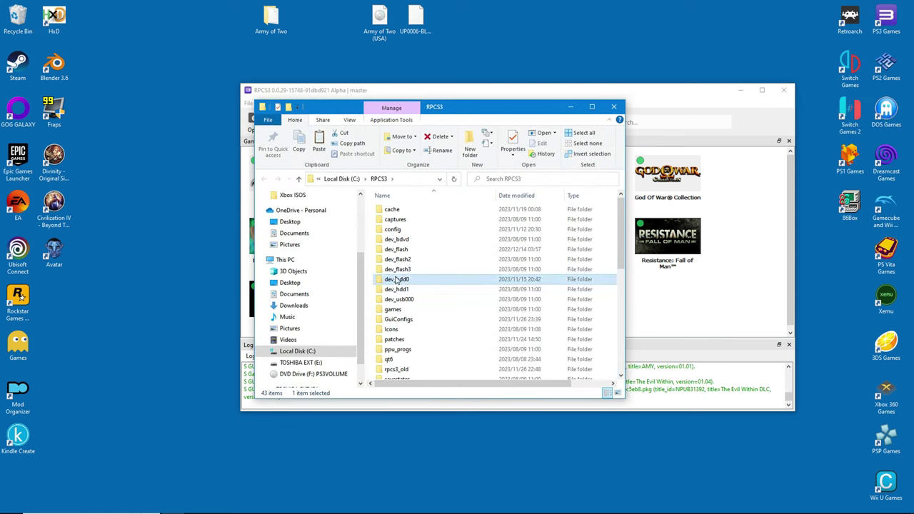
double_click(401, 280)
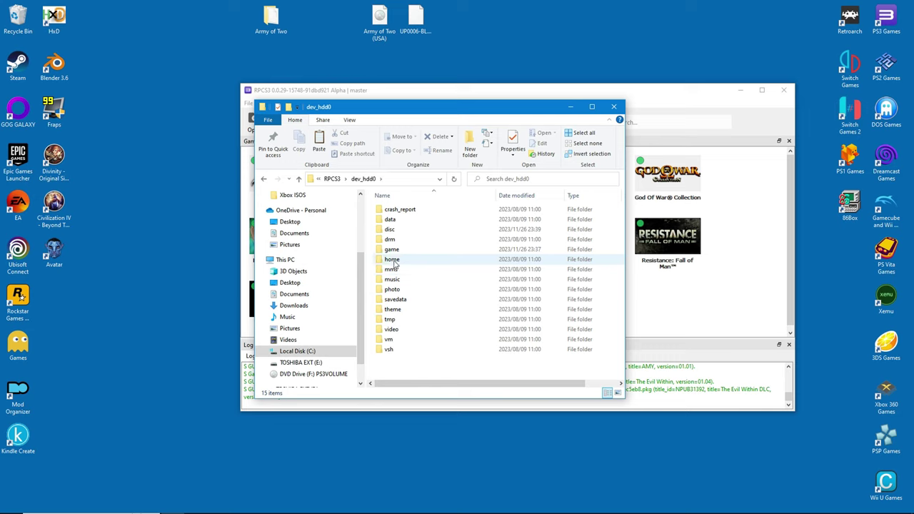
double_click(391, 229)
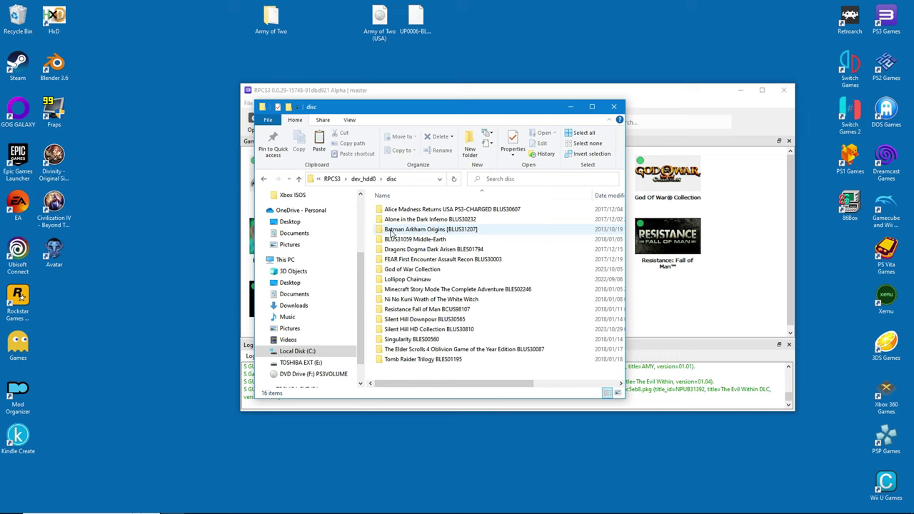
drag(271, 18, 396, 374)
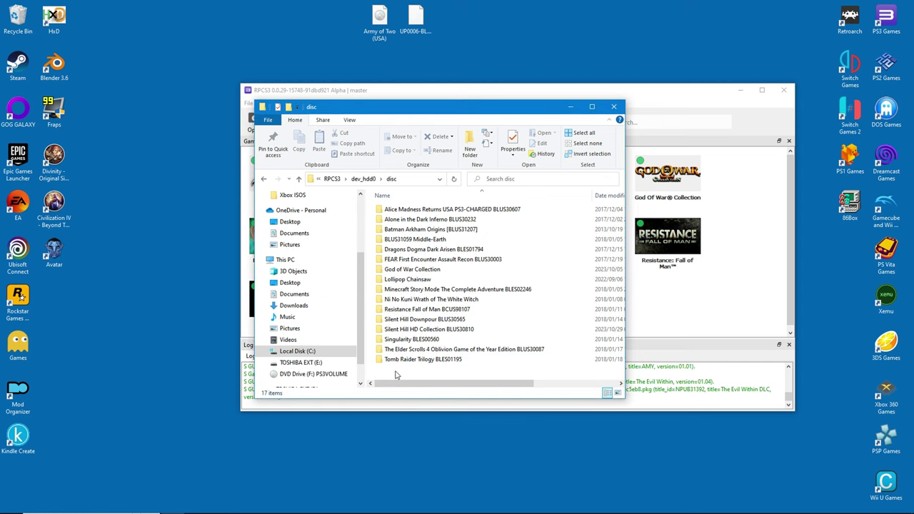
click(613, 107)
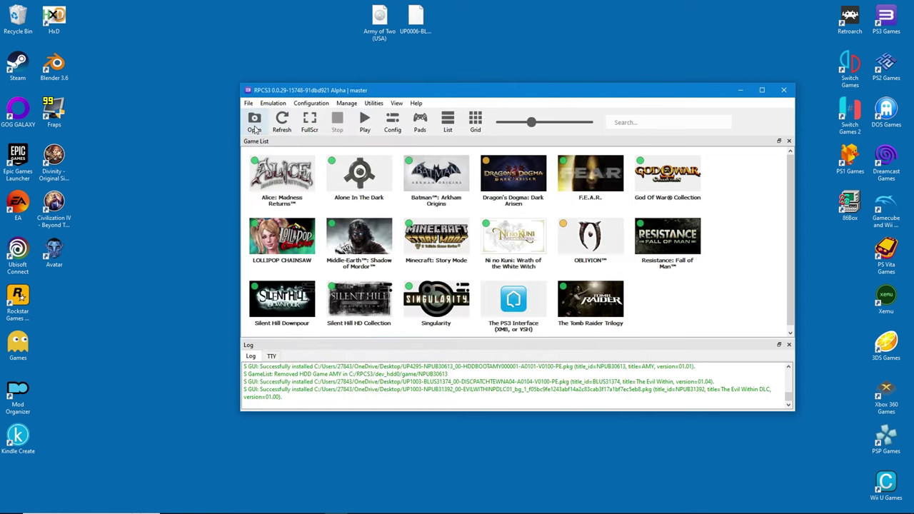
click(281, 123)
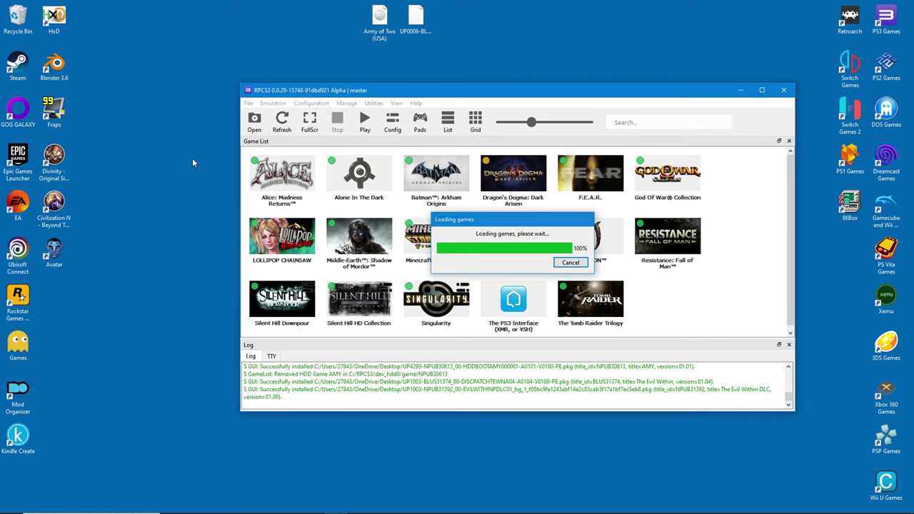